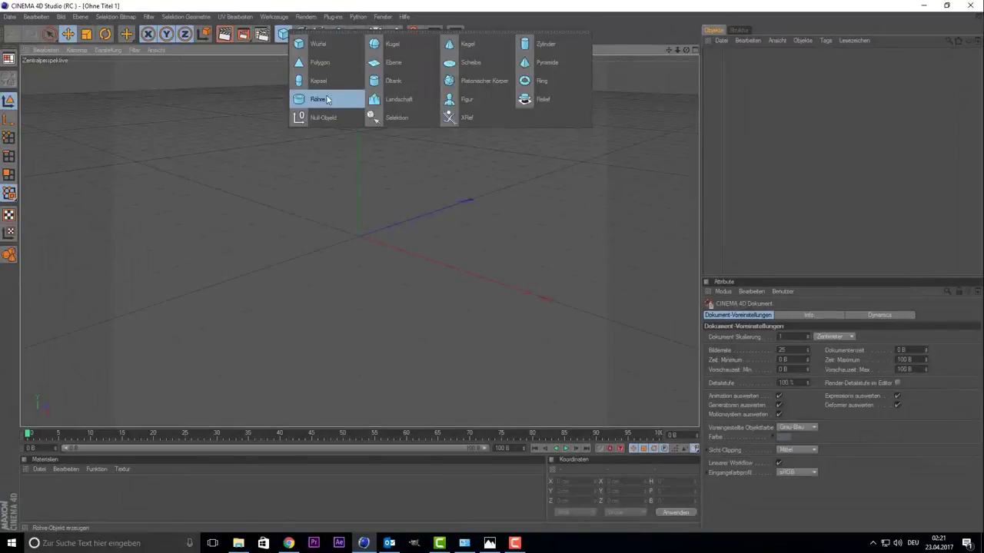
Add a Röhre tube object to begin the hilt body.
{"action": "left_click", "coordinate": [327, 100]}
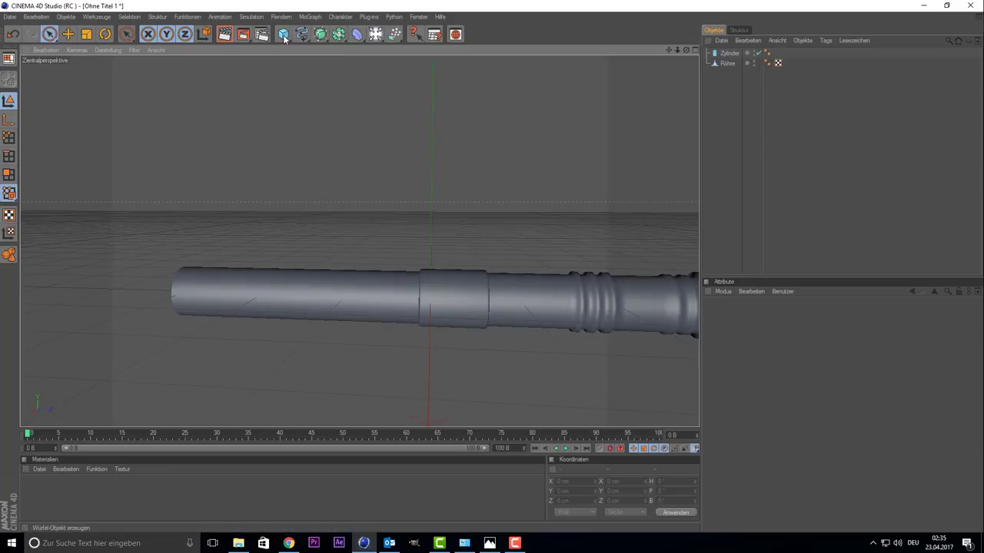
Add a Helix spline for the grip wrap, then put the Röhre in polygon mode and add a Zylinder.
{"action": "left_click", "coordinate": [284, 34]}
{"action": "left_click", "coordinate": [439, 64]}
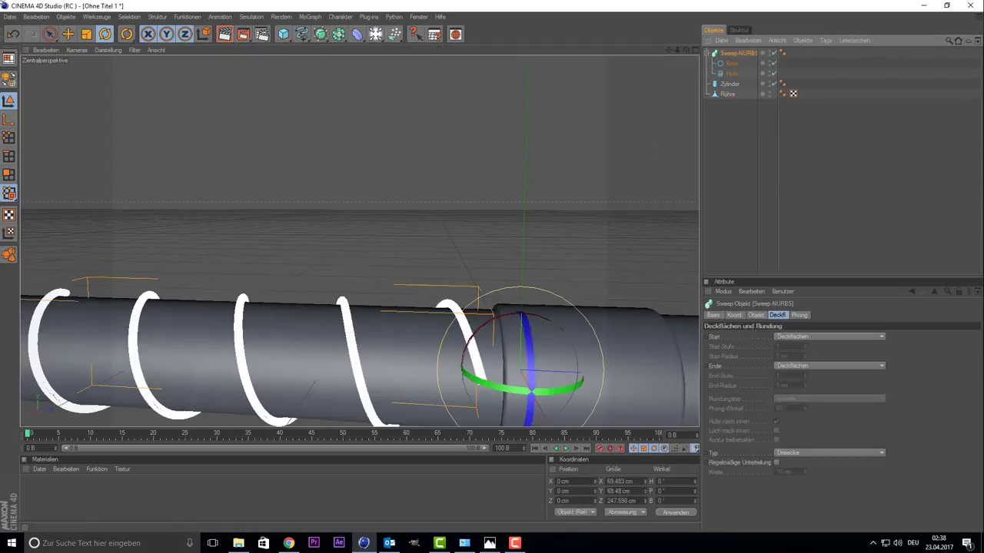
{"action": "left_click", "coordinate": [110, 286]}
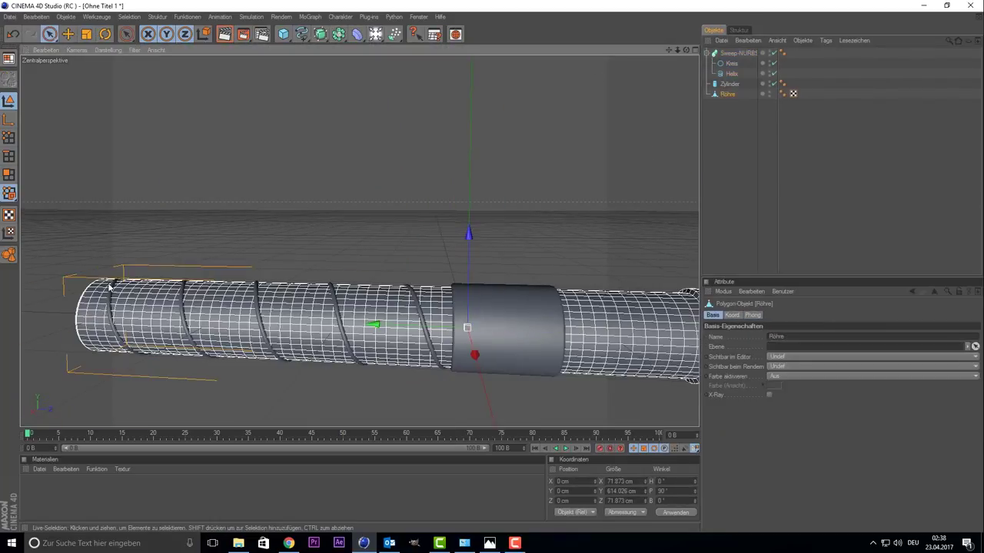
{"action": "left_click", "coordinate": [9, 176]}
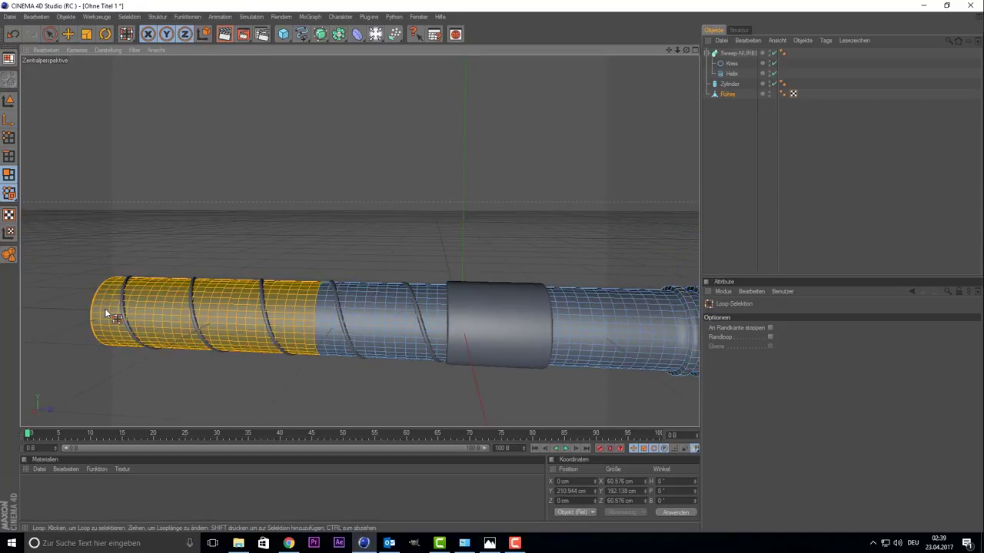
{"action": "left_click", "coordinate": [65, 16]}
{"action": "left_click", "coordinate": [223, 46]}
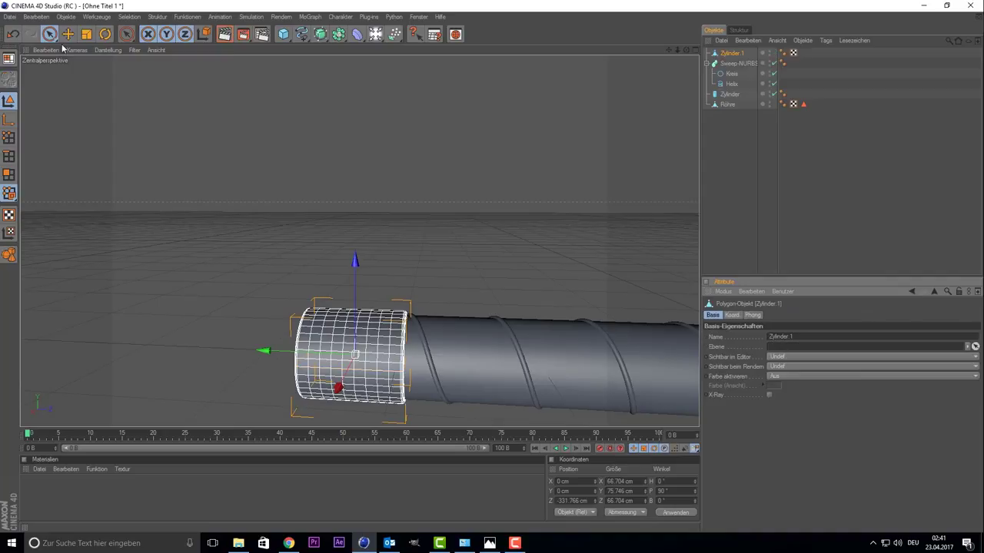
Ring-select a polygon loop on the cylinder and inner-extrude it.
{"action": "left_click", "coordinate": [129, 16]}
{"action": "left_click", "coordinate": [154, 52]}
{"action": "left_click", "coordinate": [316, 342]}
{"action": "key", "text": "i"}
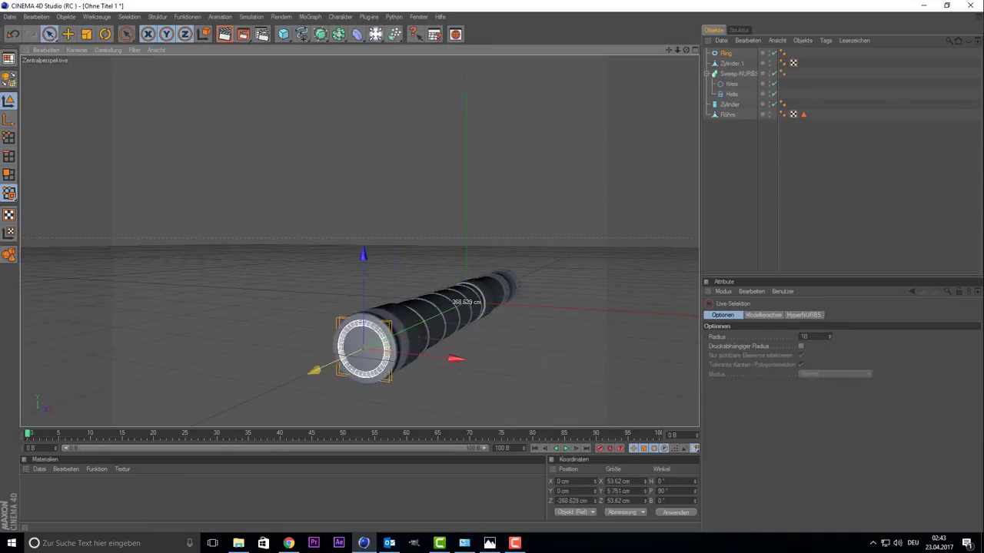
Add another cylinder and a Würfel cube to the end cap, then select the cube.
{"action": "left_click", "coordinate": [285, 34]}
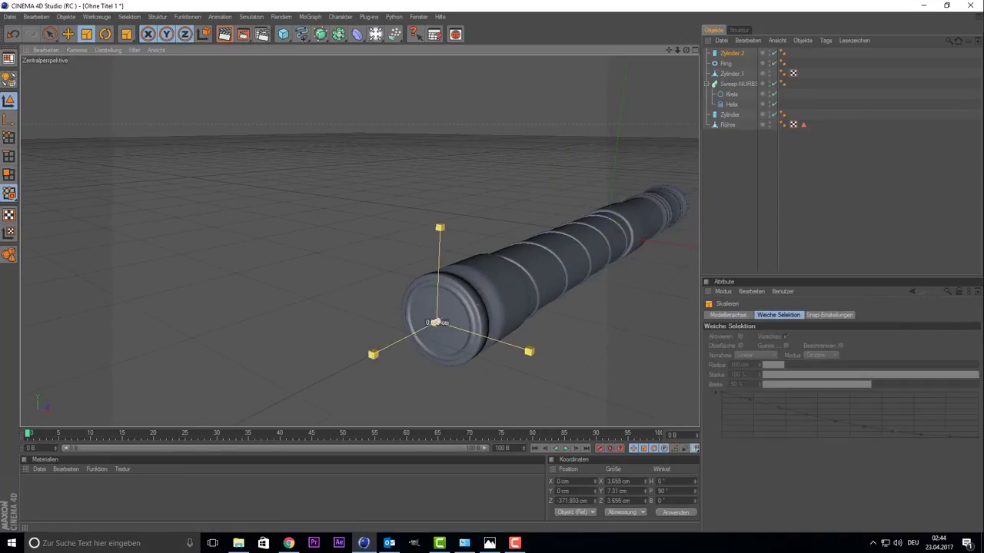
{"action": "left_click", "coordinate": [283, 34]}
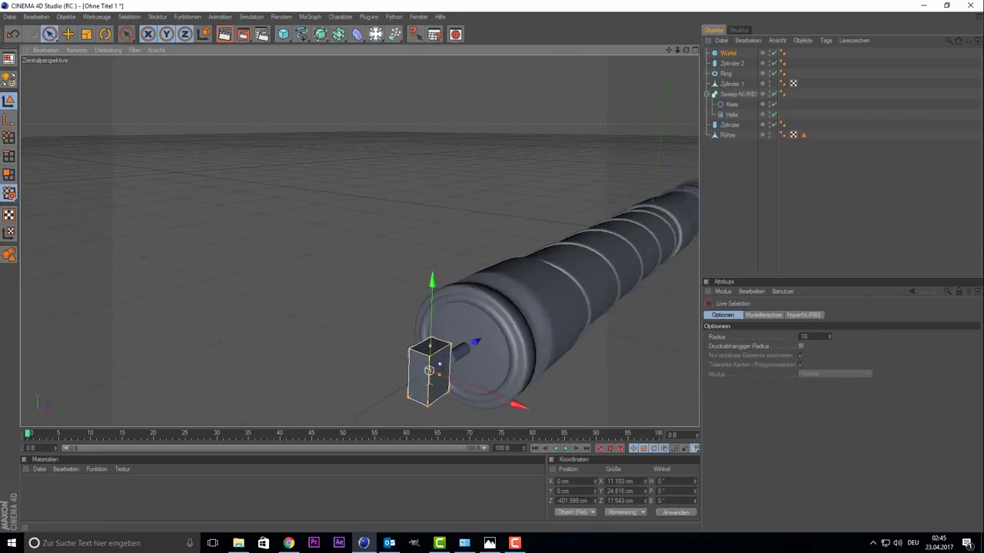
{"action": "left_click", "coordinate": [731, 64]}
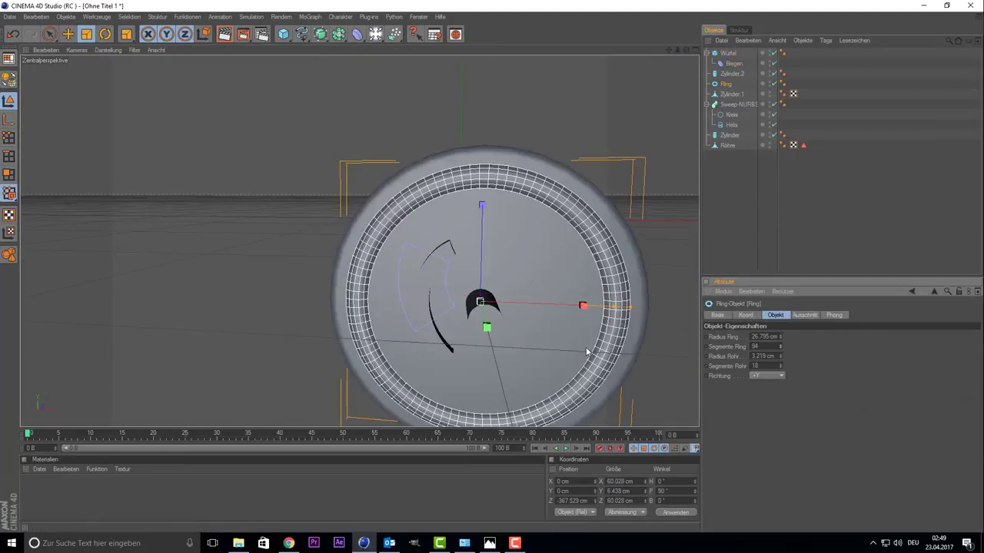
Swing the cube copy to the ring's right side and give the material a Scratched Metal relief.
{"action": "left_click_drag", "start_coordinate": [431, 307], "coordinate": [596, 320]}
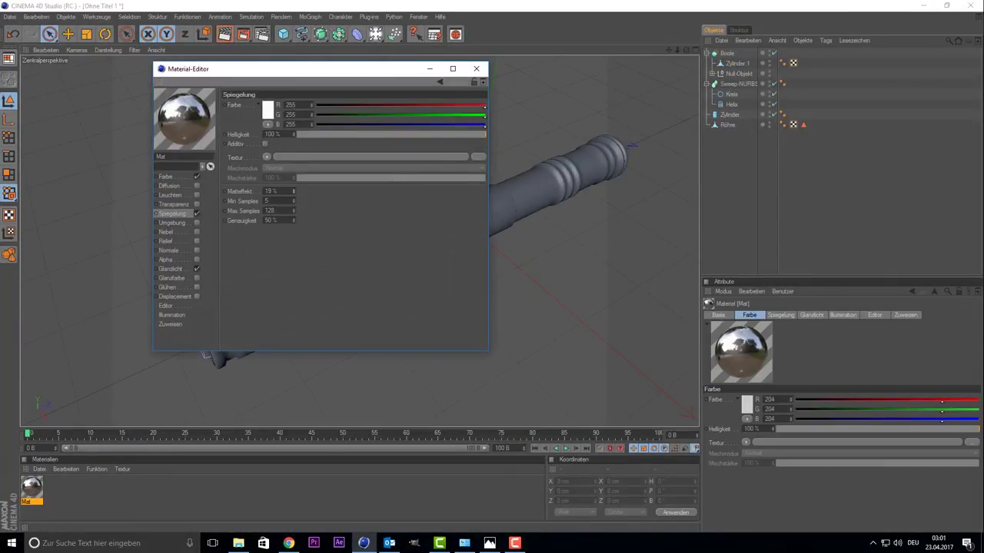
{"action": "left_click", "coordinate": [274, 147]}
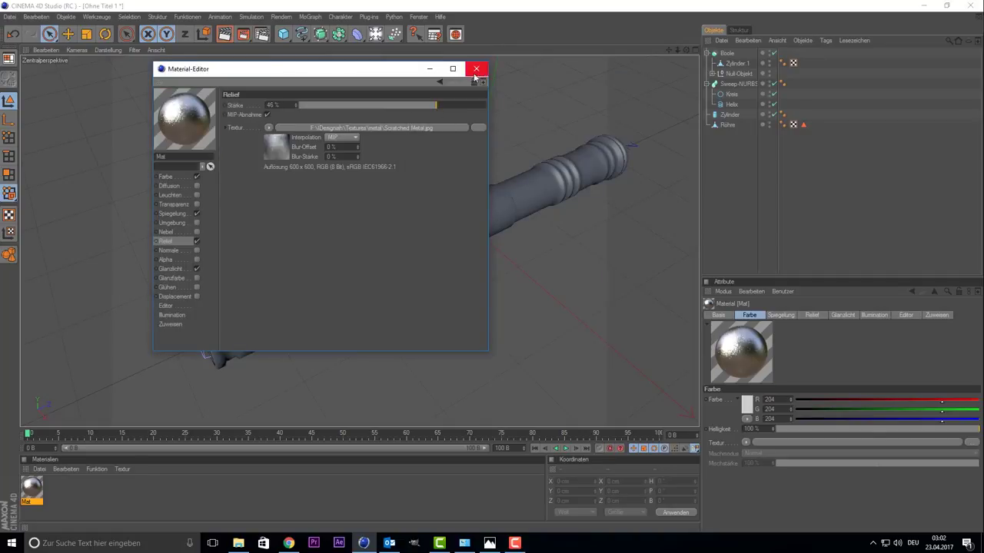
{"action": "left_click", "coordinate": [476, 70]}
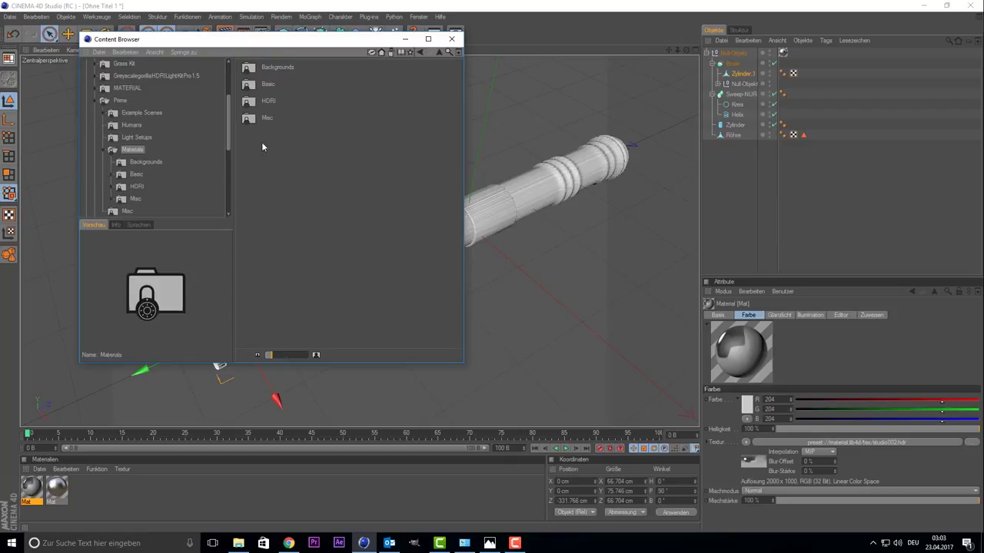
{"action": "left_click", "coordinate": [137, 177]}
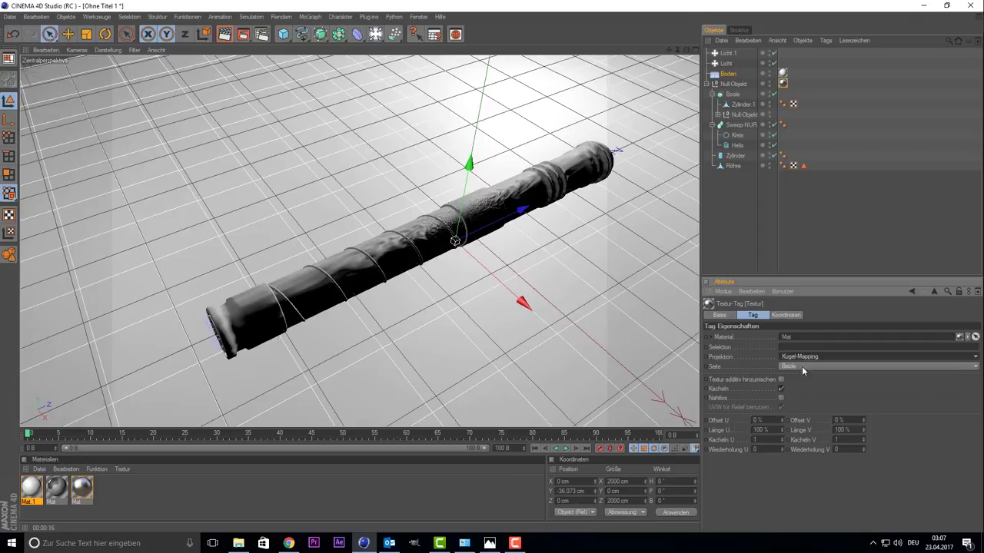
Create a new material for the blue grip.
{"action": "double_click", "coordinate": [168, 486]}
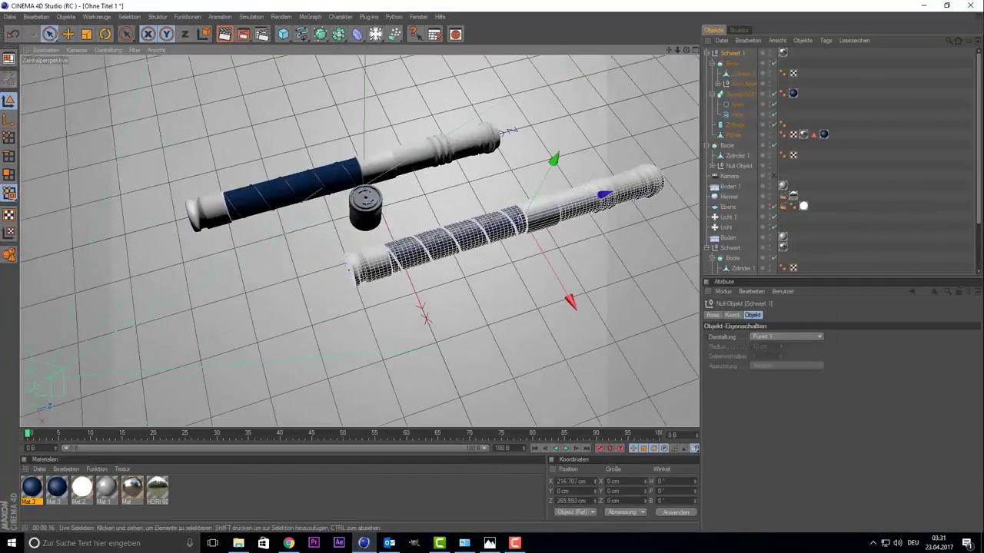
Undo the last four stray moves of the hilts with Ctrl+Z.
{"action": "key", "text": "ctrl+z"}
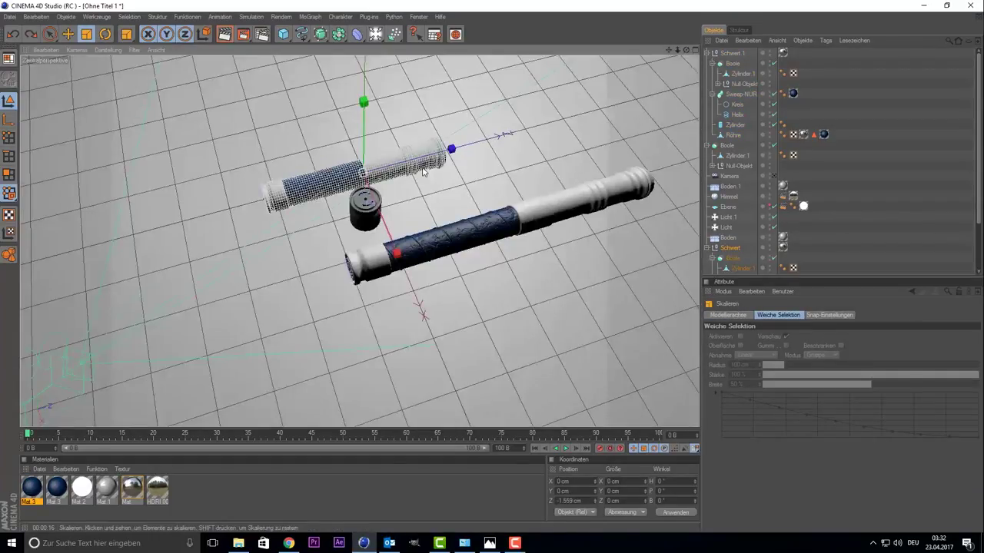
{"action": "key", "text": "ctrl+z"}
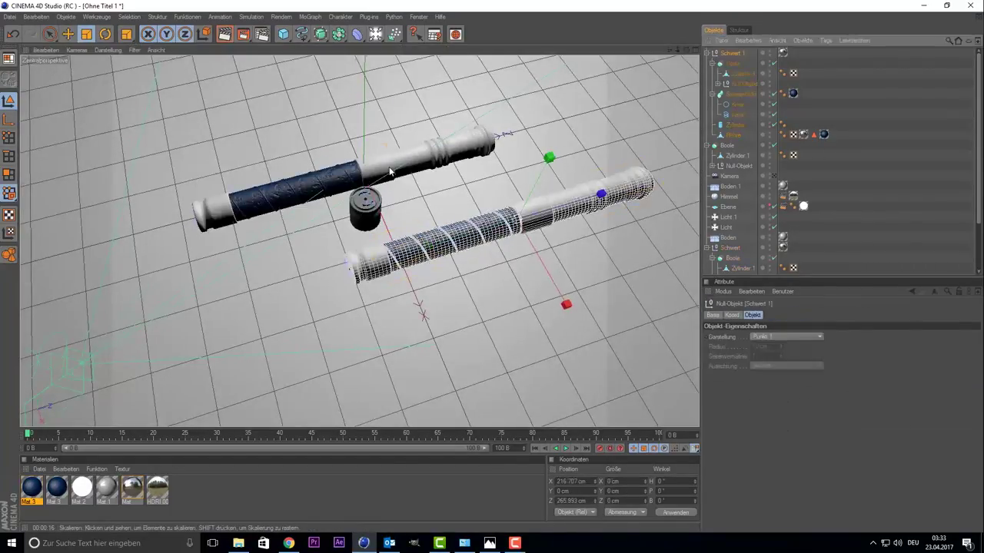
{"action": "key", "text": "ctrl+z"}
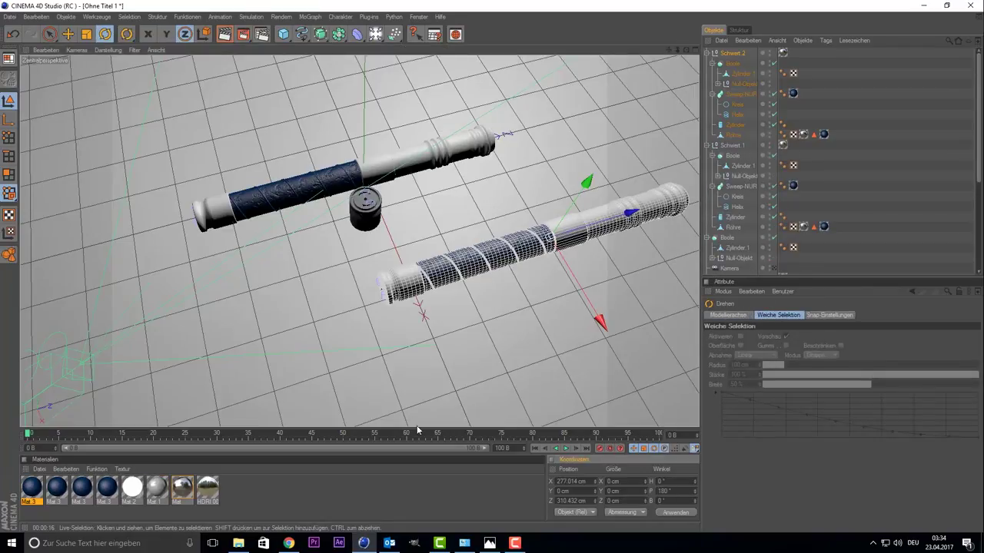
{"action": "key", "text": "ctrl+z"}
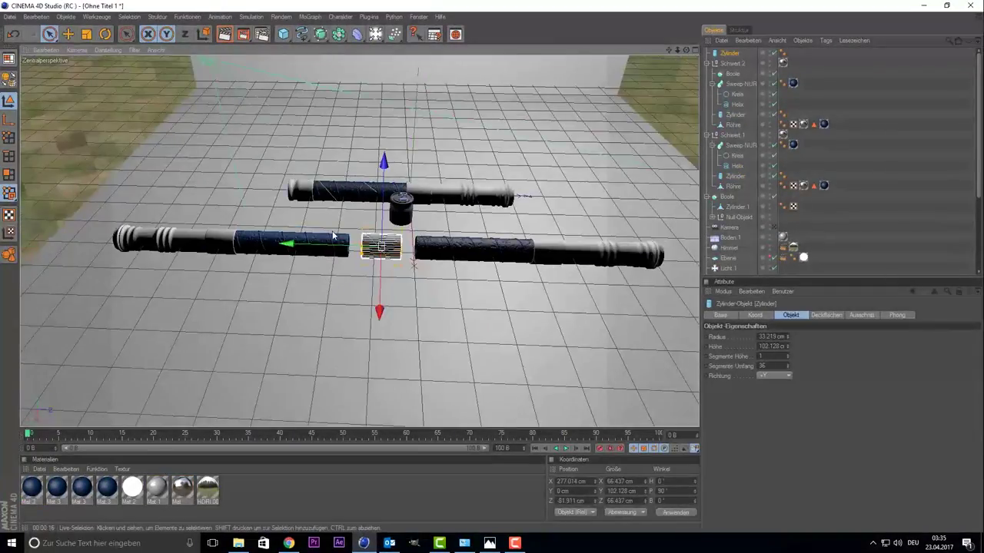
Make the connecting cylinder editable, inset-extrude a polygon loop, and place the cube in a Klon cloner.
{"action": "key", "text": "c"}
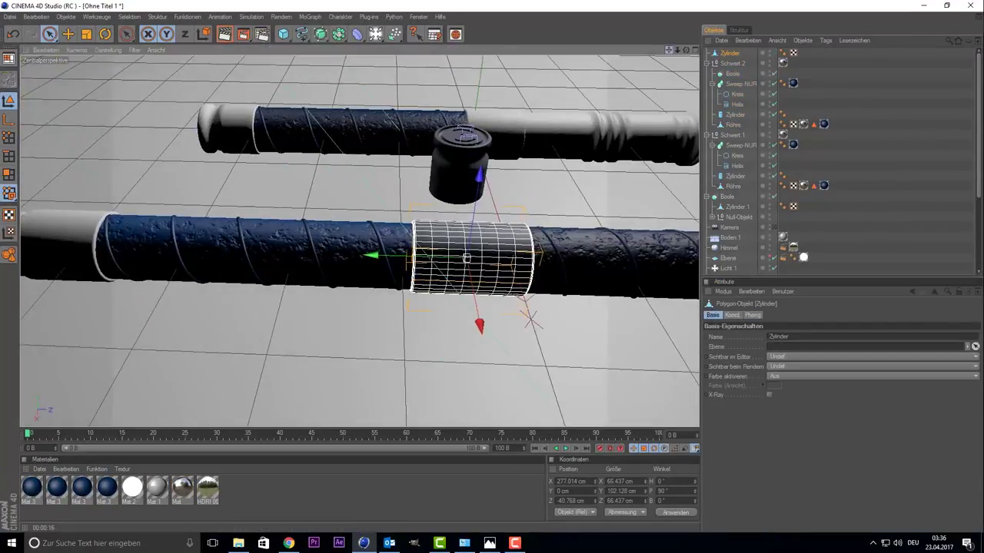
{"action": "left_click", "coordinate": [445, 231]}
{"action": "right_click", "coordinate": [230, 149]}
{"action": "right_click", "coordinate": [297, 149]}
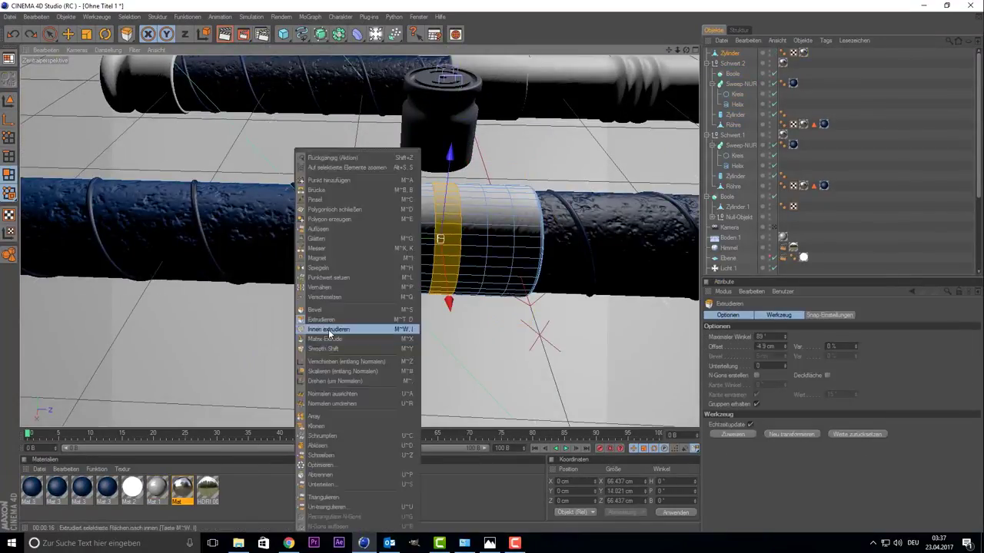
{"action": "left_click", "coordinate": [318, 325]}
{"action": "left_click", "coordinate": [174, 80]}
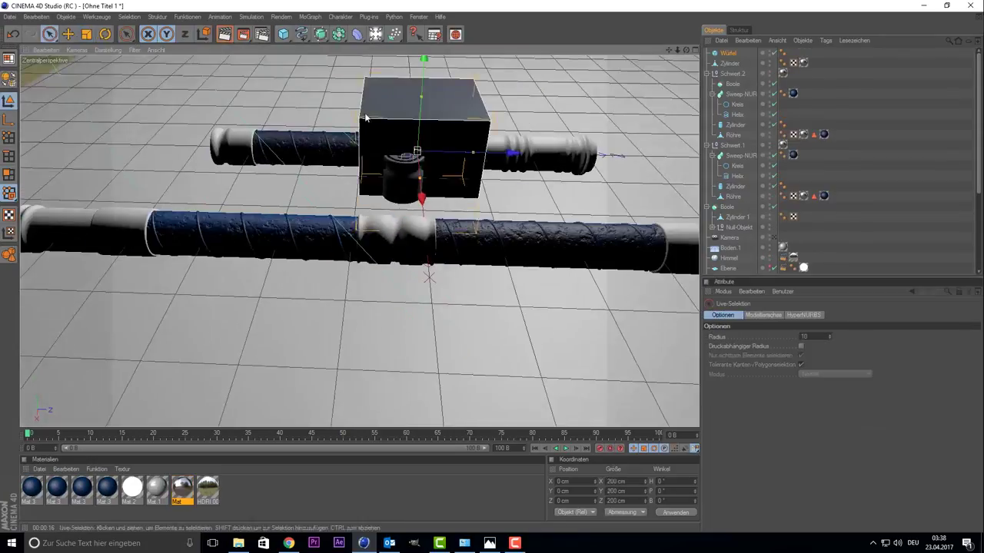
{"action": "left_click", "coordinate": [310, 16]}
{"action": "left_click", "coordinate": [330, 87], "text": "alt"}
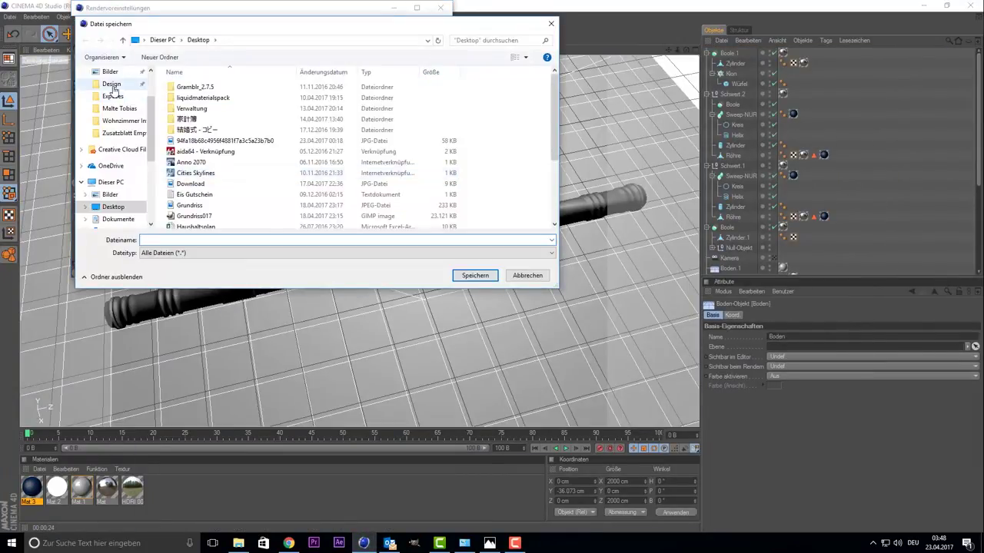
Confirm the save location for the rendered image.
{"action": "left_click", "coordinate": [474, 275]}
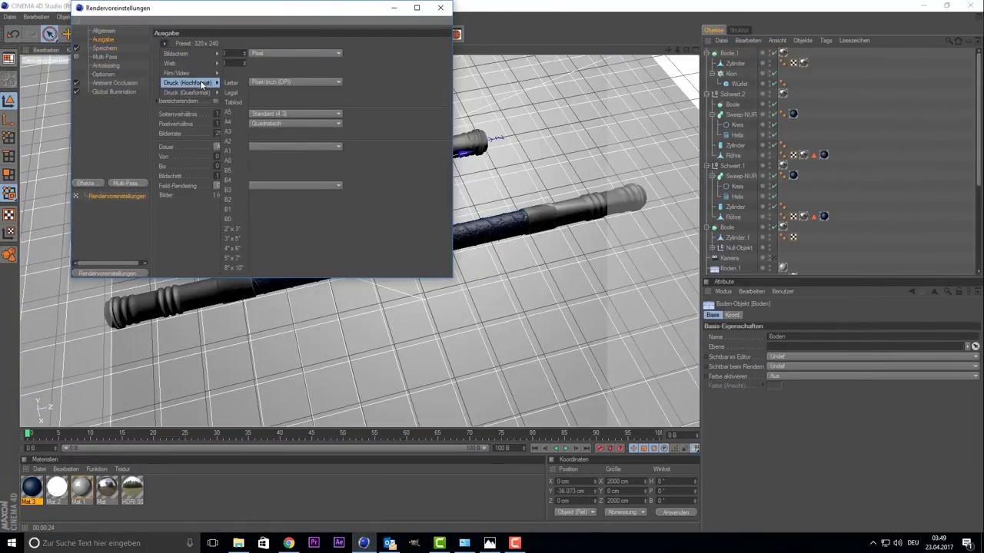